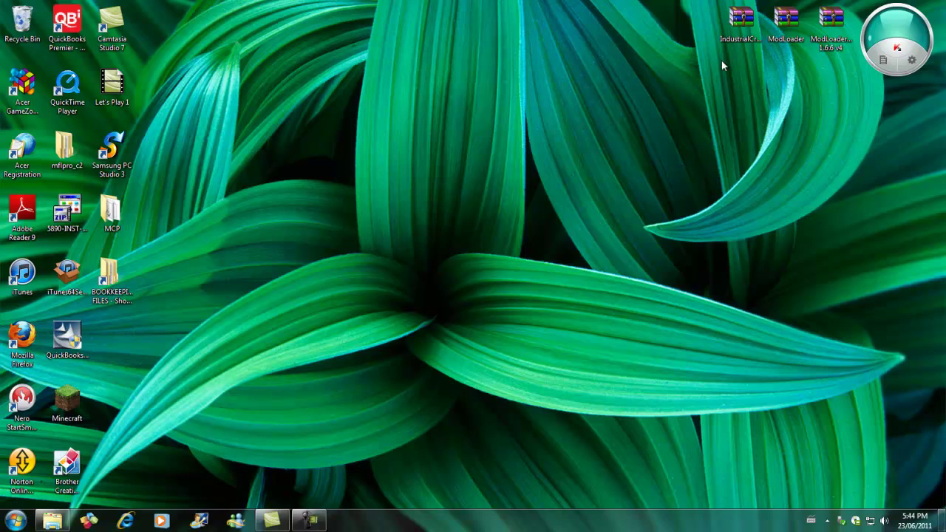
click(746, 27)
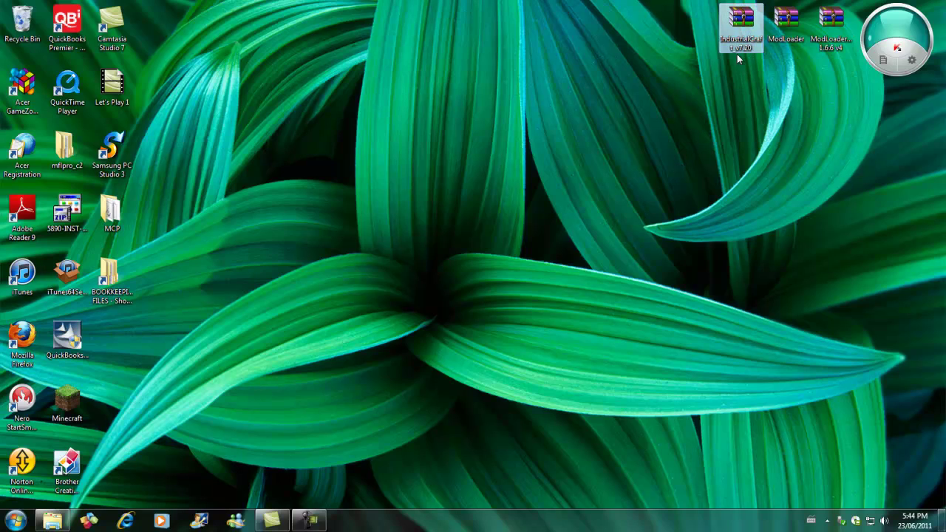
click(788, 20)
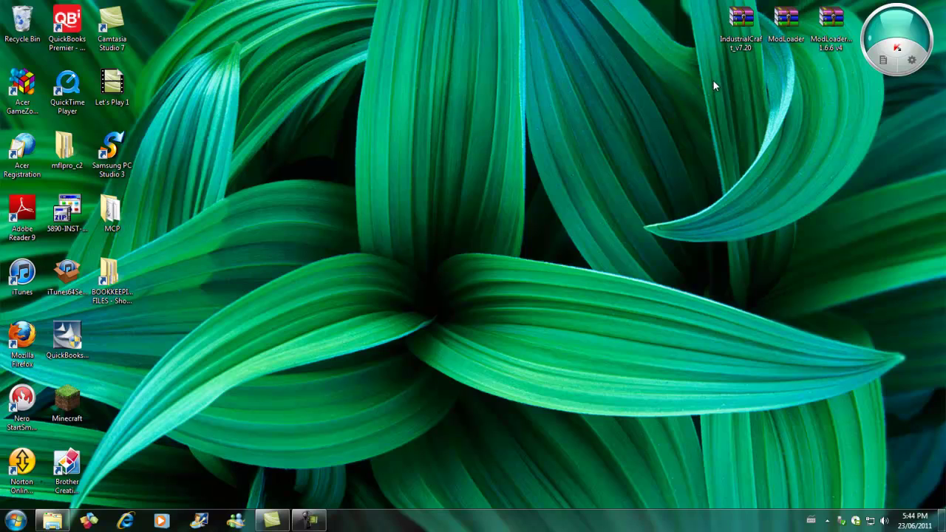
double_click(788, 18)
click(831, 23)
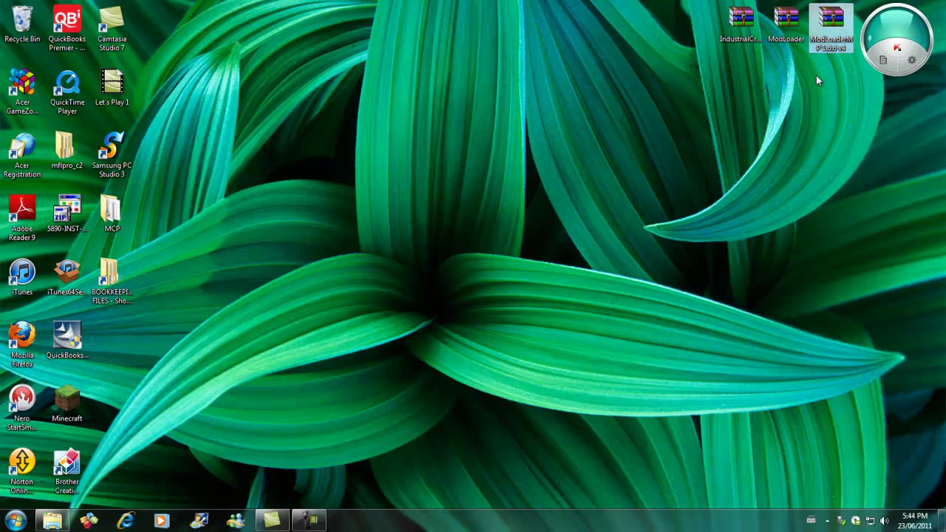
click(816, 76)
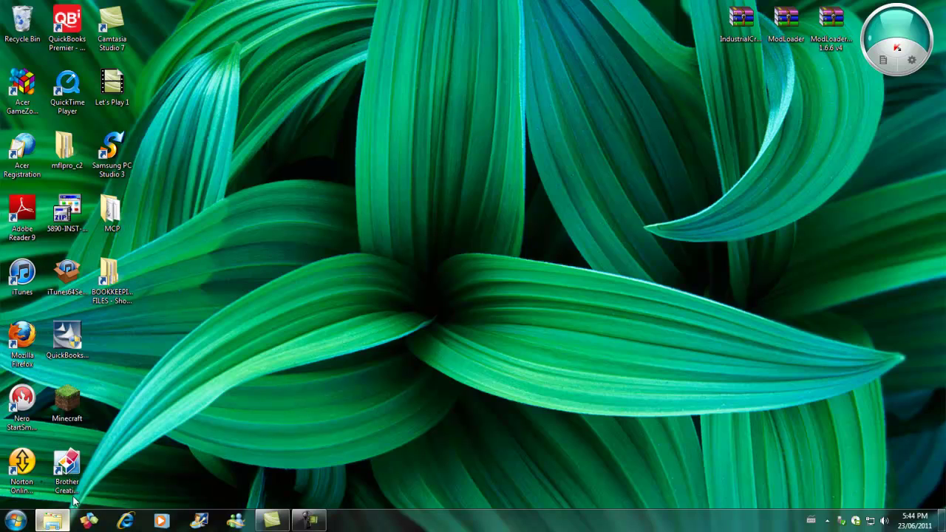
In File Explorer, browse to the AppData\Roaming folder and open the bin folder inside .minecraft.
click(51, 521)
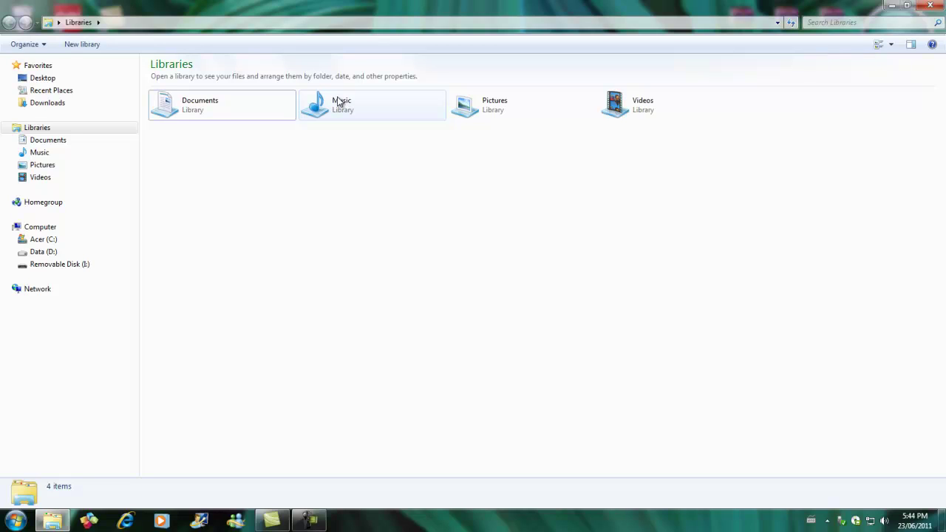
click(142, 22)
text(%%)
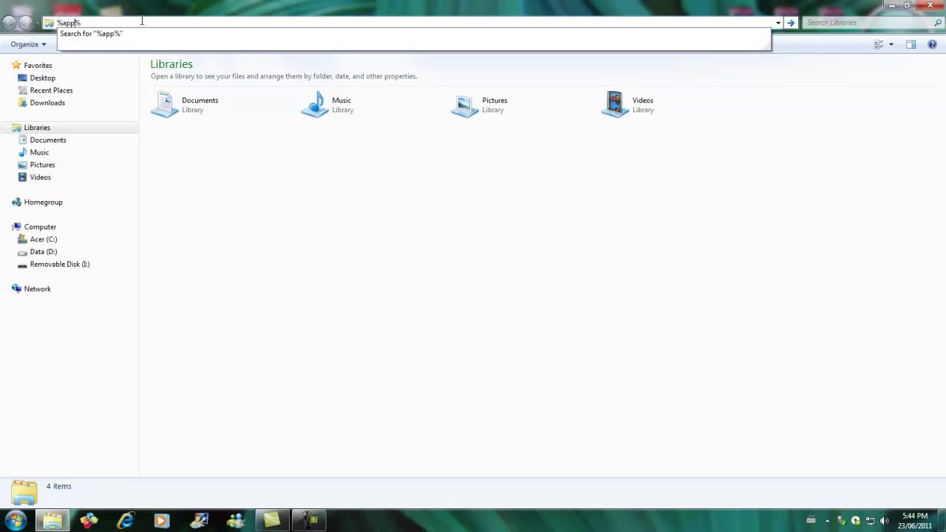
key(Return)
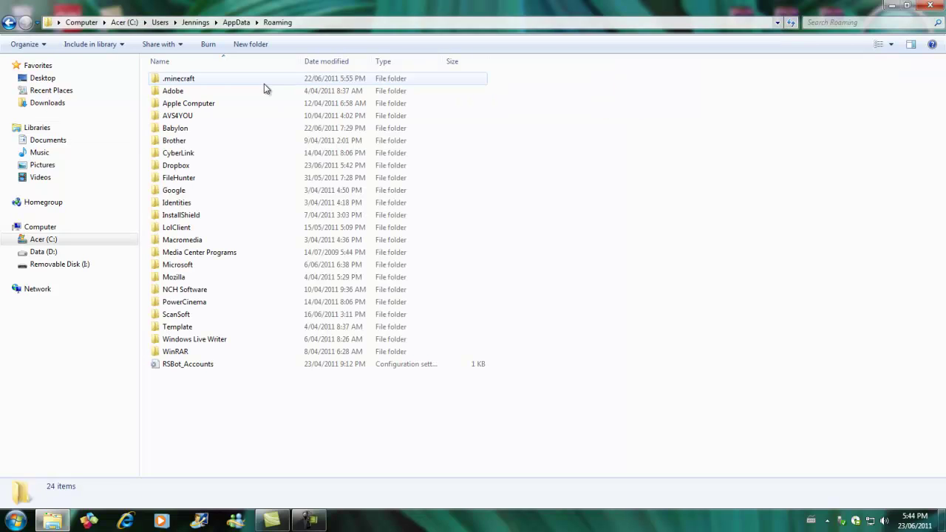
double_click(190, 78)
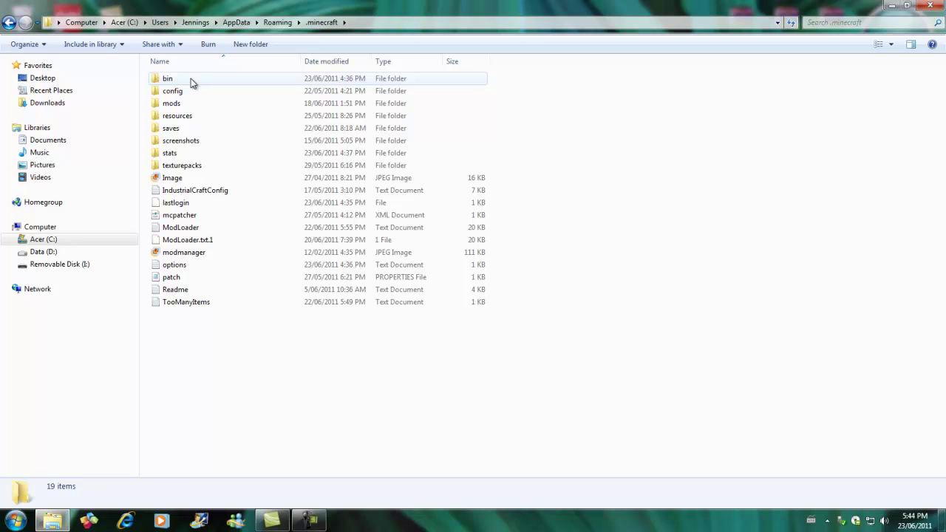
click(190, 79)
double_click(190, 79)
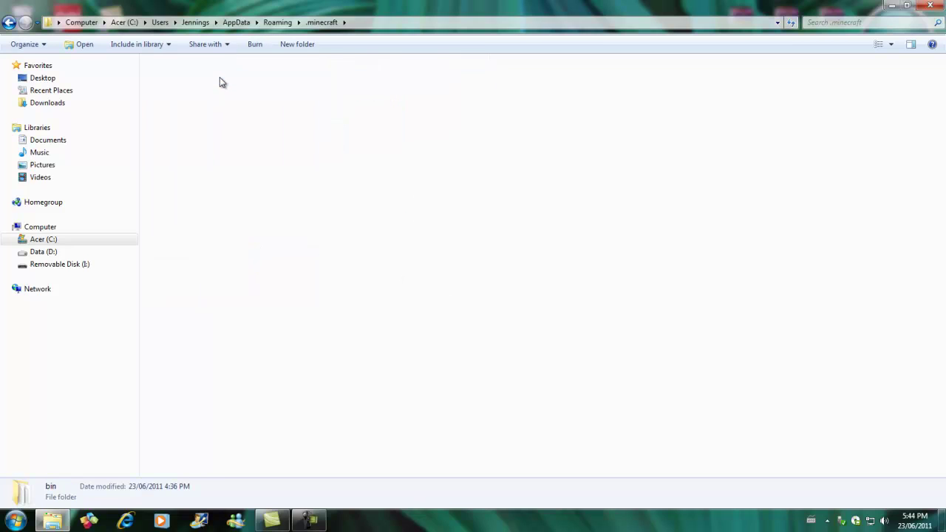
Open the minecraft JAR file with WinRAR archiver and dismiss the licence reminder.
double_click(170, 140)
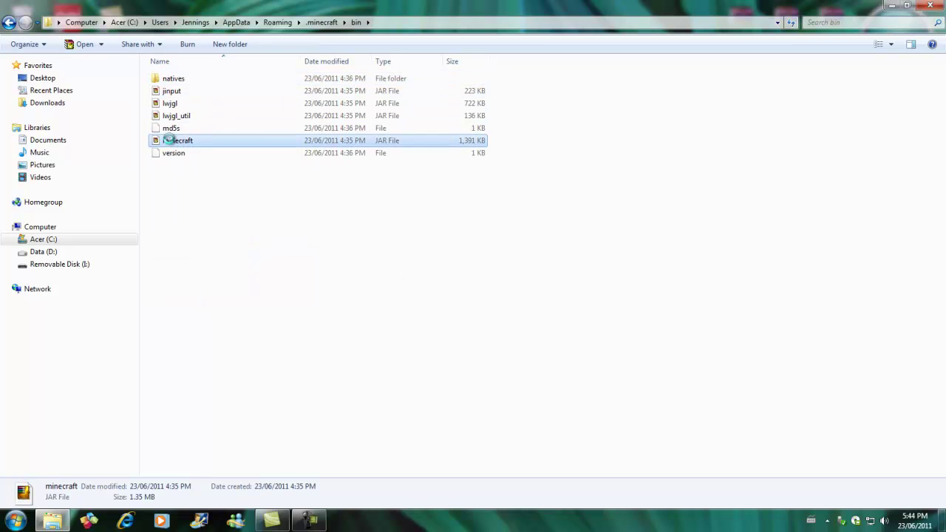
right_click(169, 141)
mouse_move(200, 207)
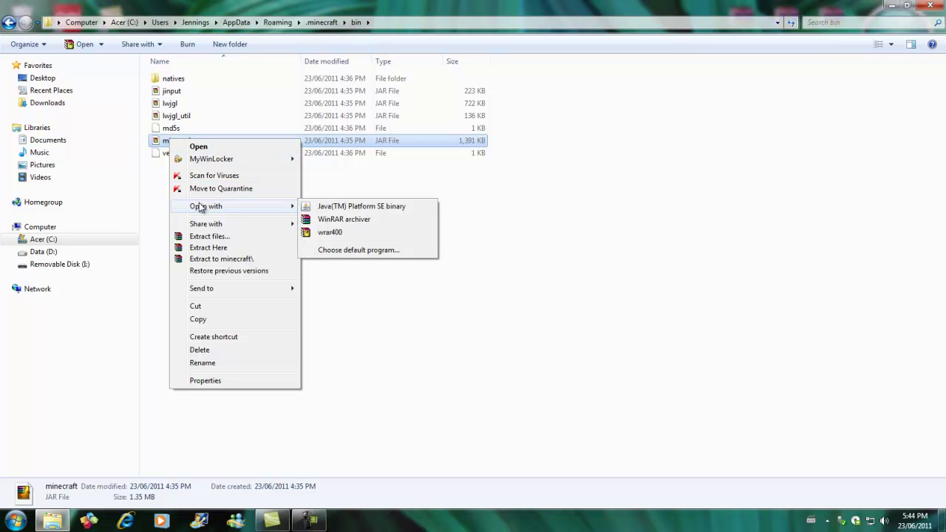
click(333, 219)
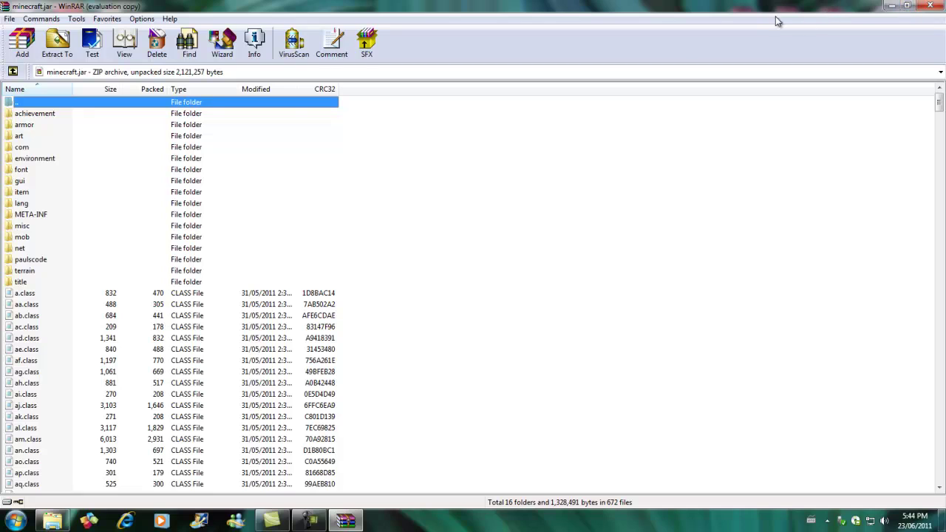
click(539, 265)
Minimise the folder window and dock the minecraft.jar archive window to the right half of the screen.
drag(140, 9, 0, 111)
click(891, 5)
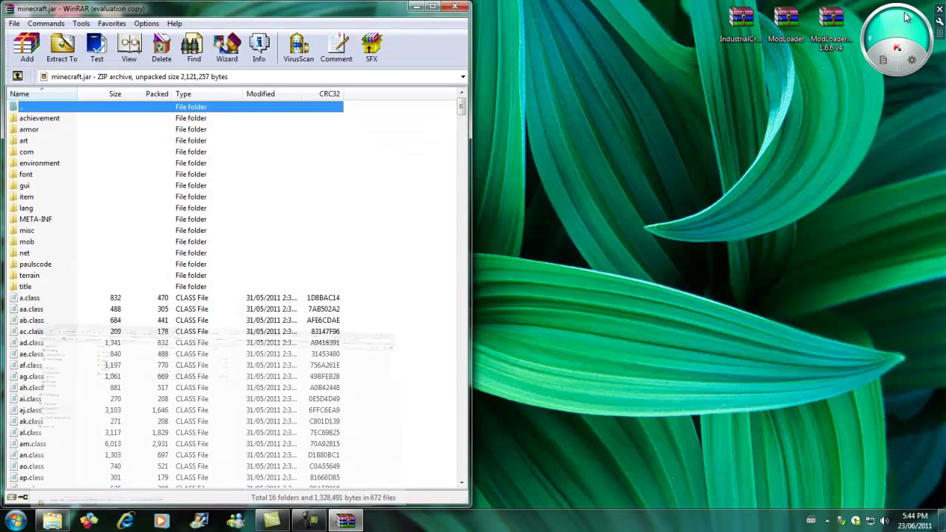
key(super+Right)
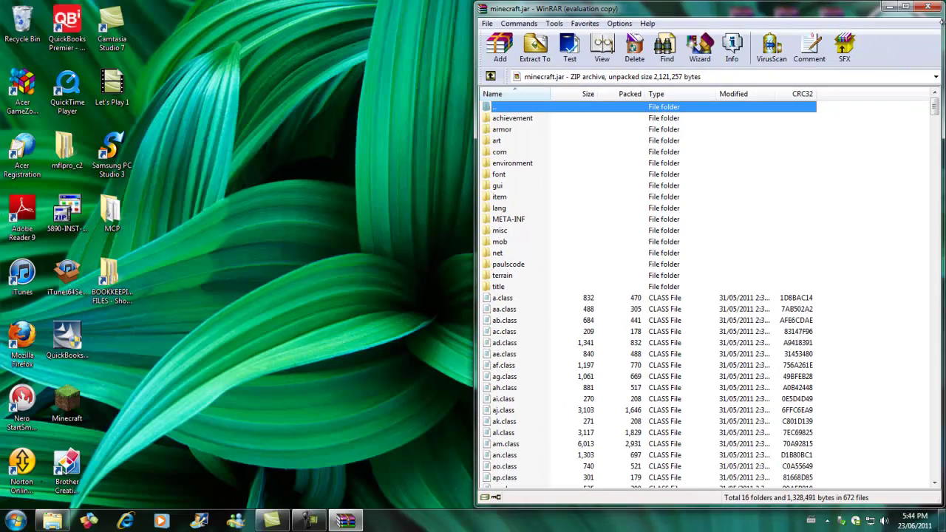
Delete the META-INF folder from the minecraft.jar archive.
click(507, 221)
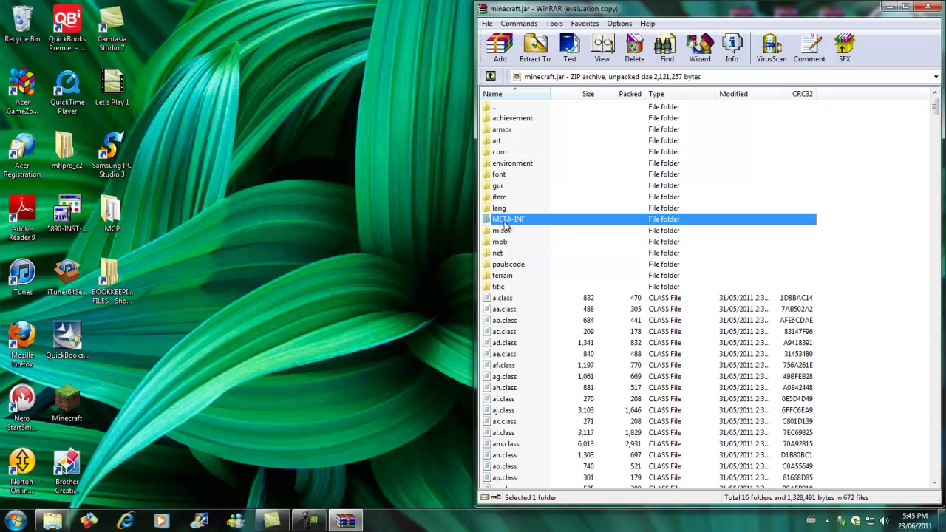
key(Delete)
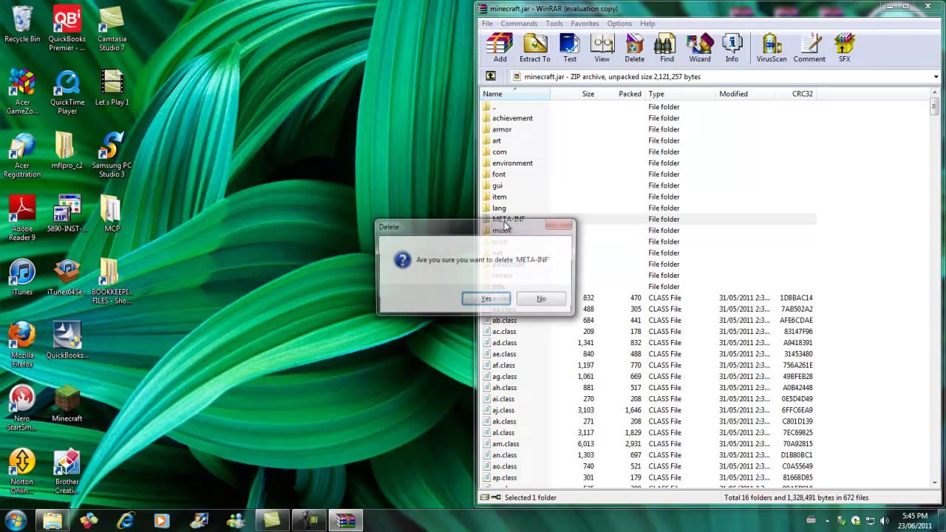
click(497, 301)
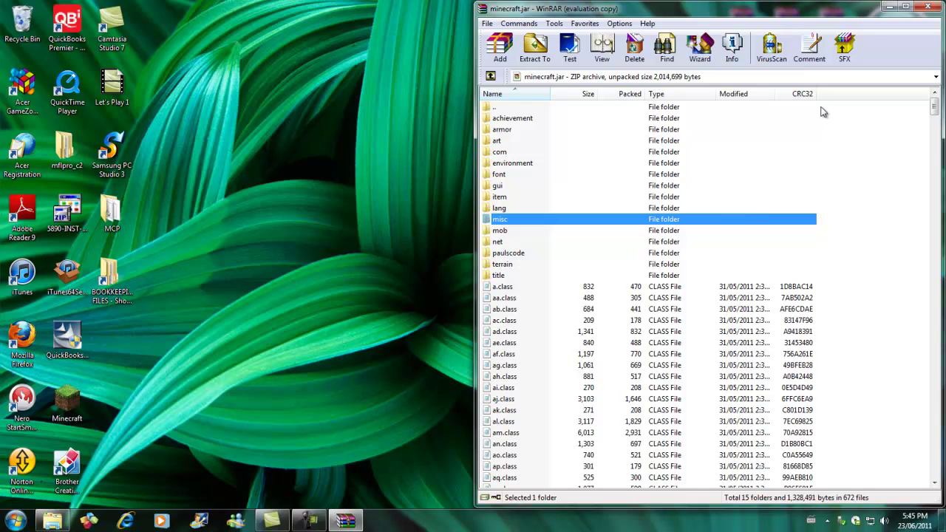
Open the IndustrialCraft_v7.20 archive from the desktop and arrange it side by side with the minecraft.jar window.
click(890, 8)
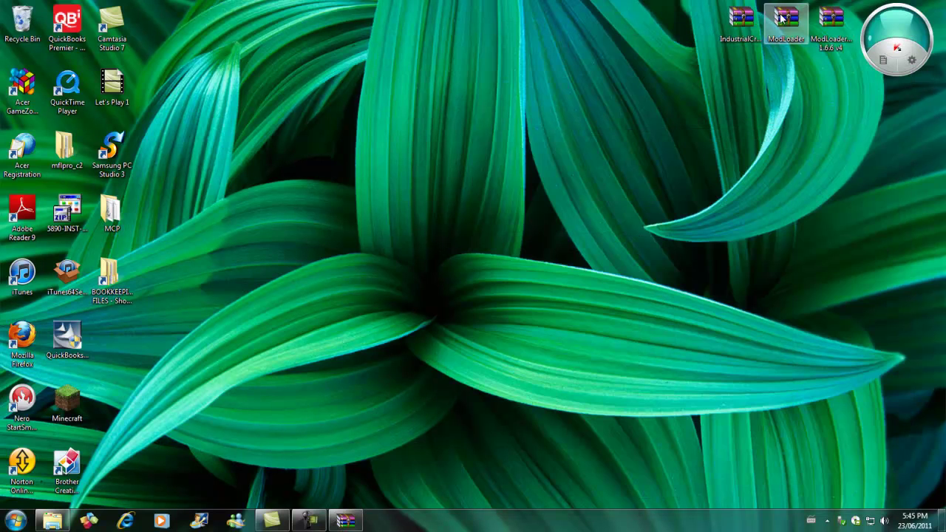
double_click(742, 22)
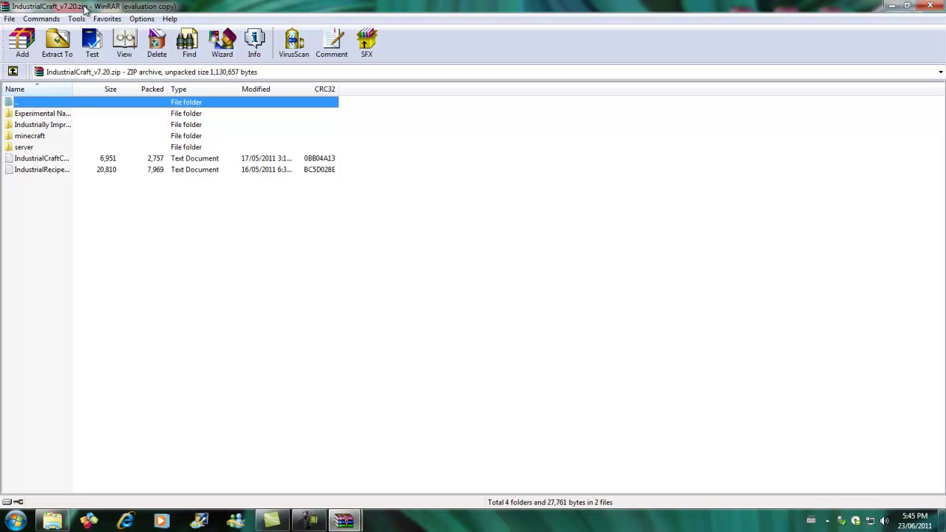
drag(85, 11, 1, 25)
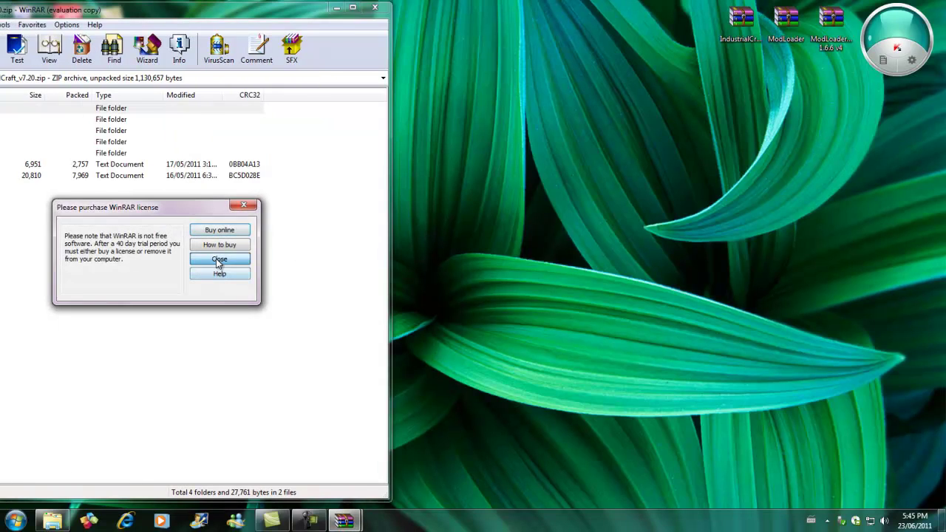
click(219, 259)
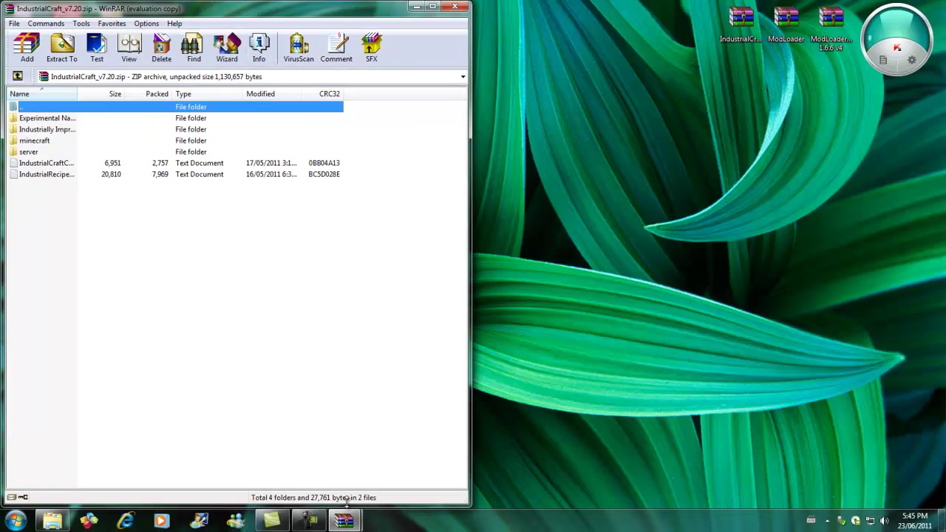
mouse_move(344, 521)
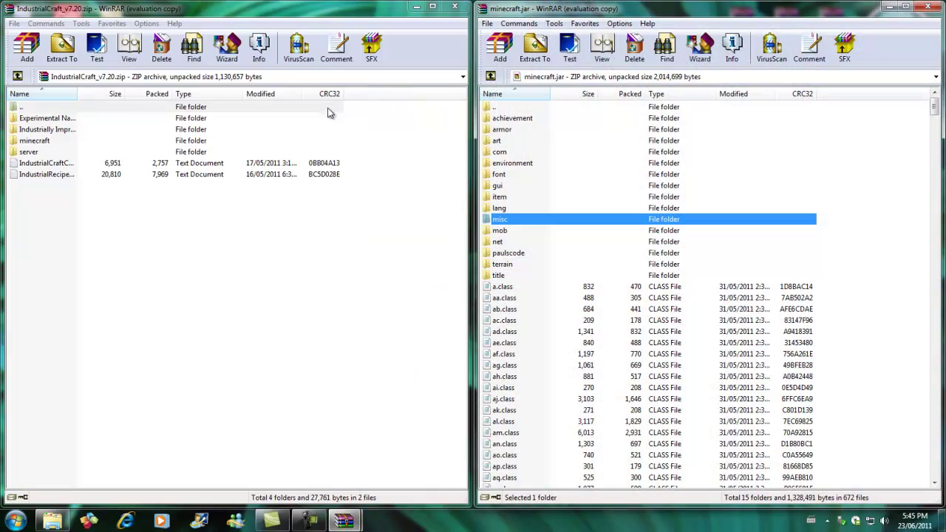
click(83, 258)
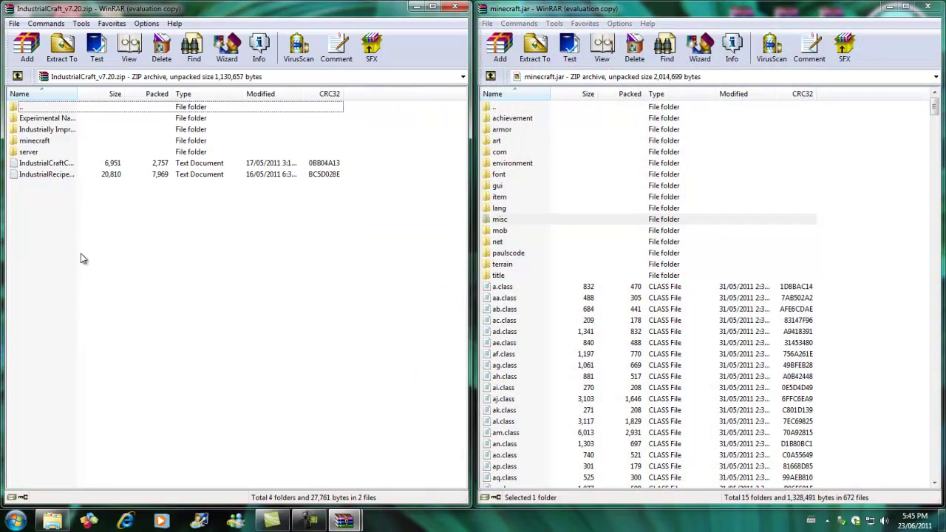
Add the entire contents of the IndustrialCraft archive's minecraft folder to minecraft.jar, then return to the archive's top level.
double_click(34, 140)
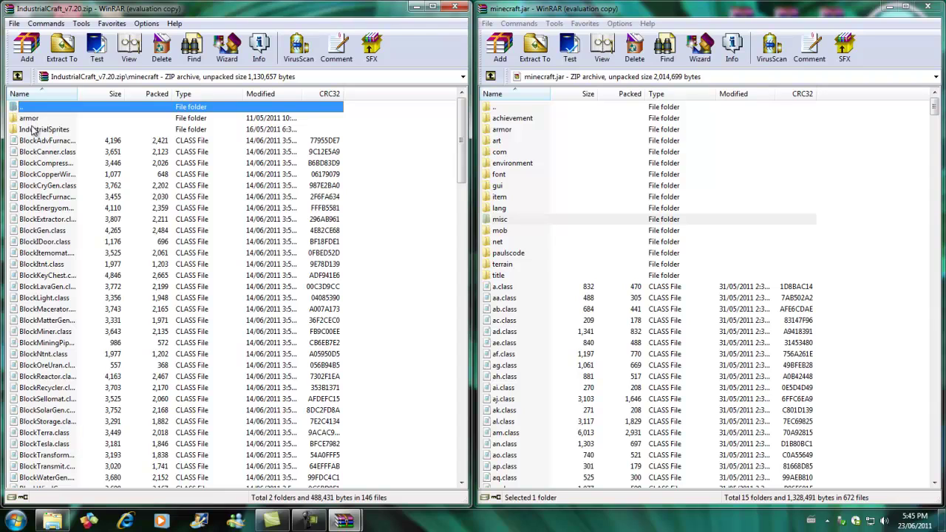
key(ctrl+a)
drag(680, 458, 804, 436)
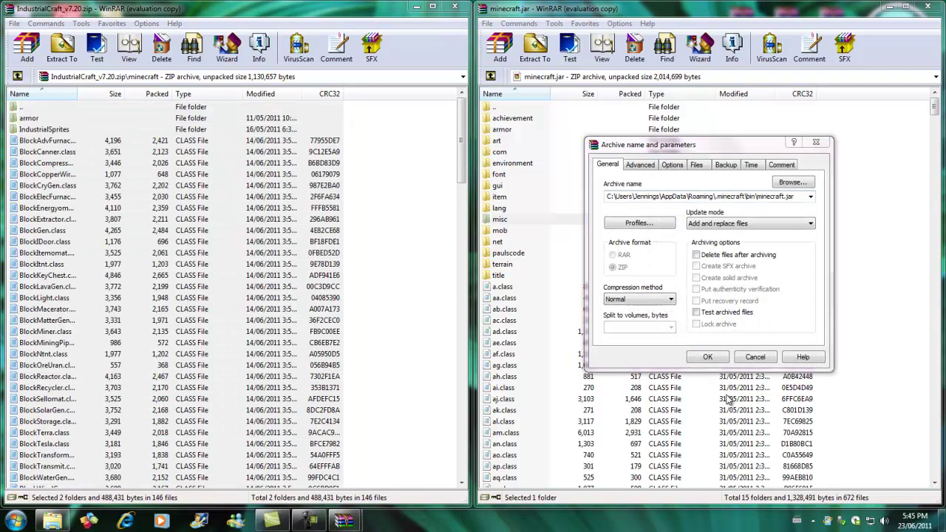
click(729, 361)
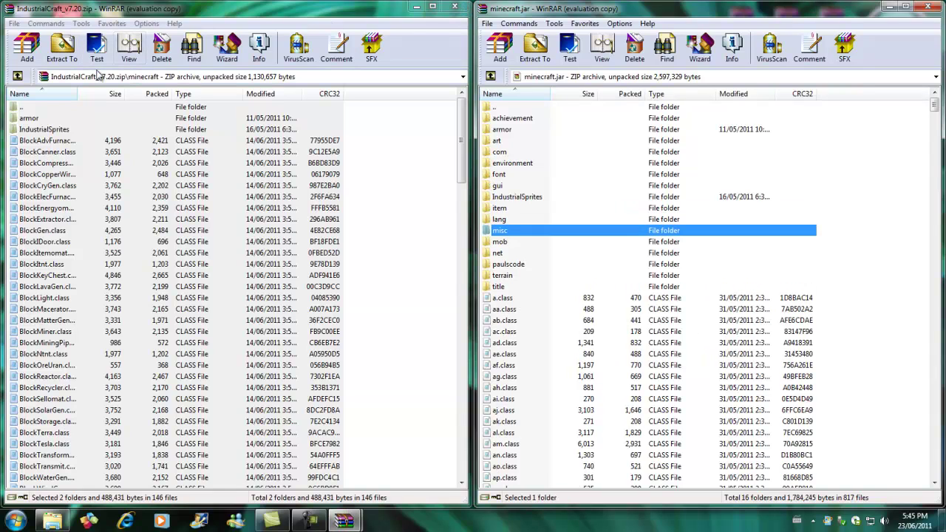
click(17, 77)
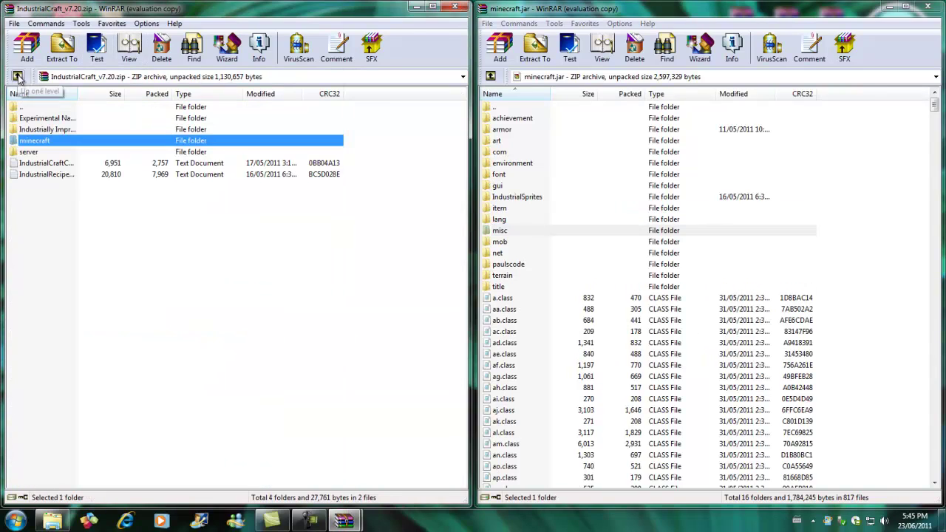
Open the ModLoader archive from the desktop and arrange it side by side with the minecraft.jar window.
click(417, 9)
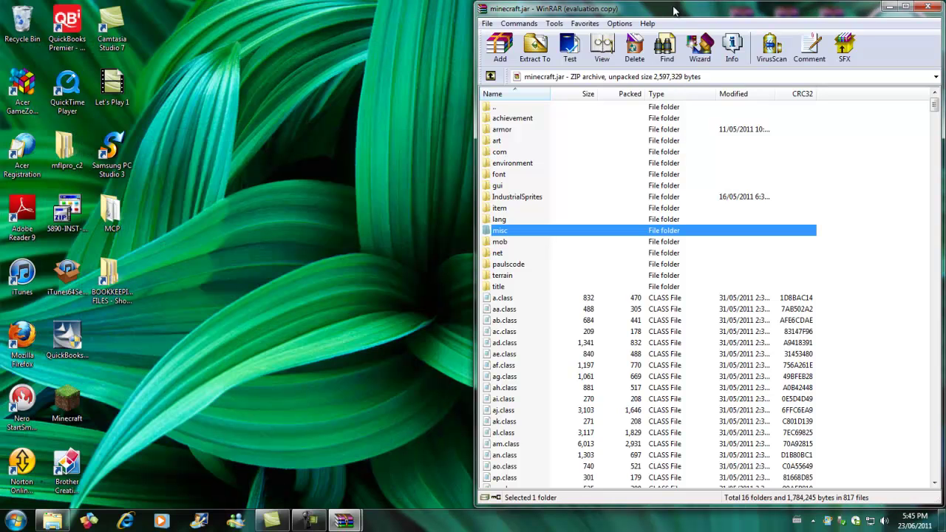
click(889, 6)
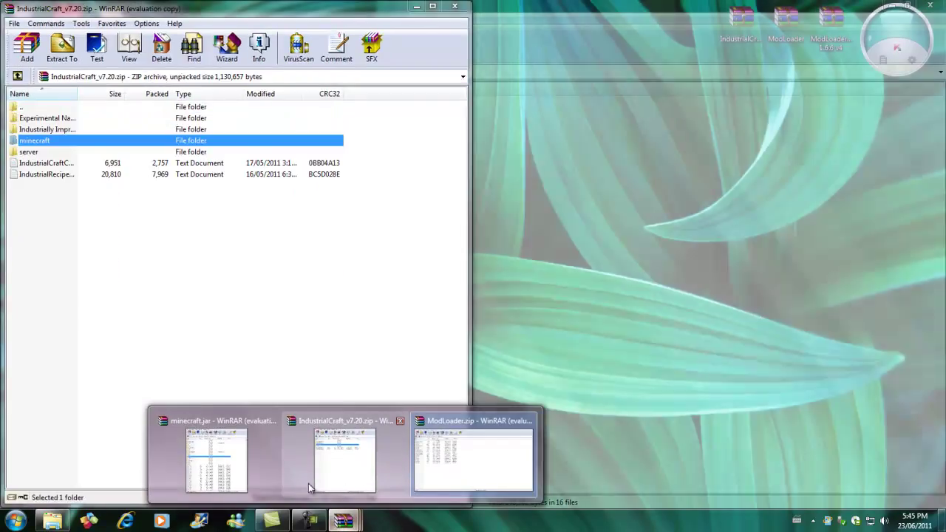
click(215, 480)
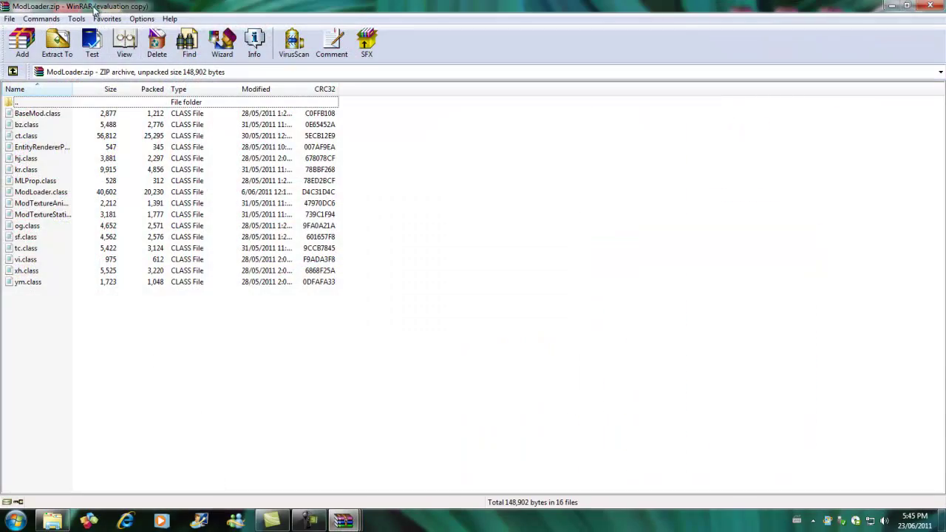
double_click(102, 14)
click(528, 277)
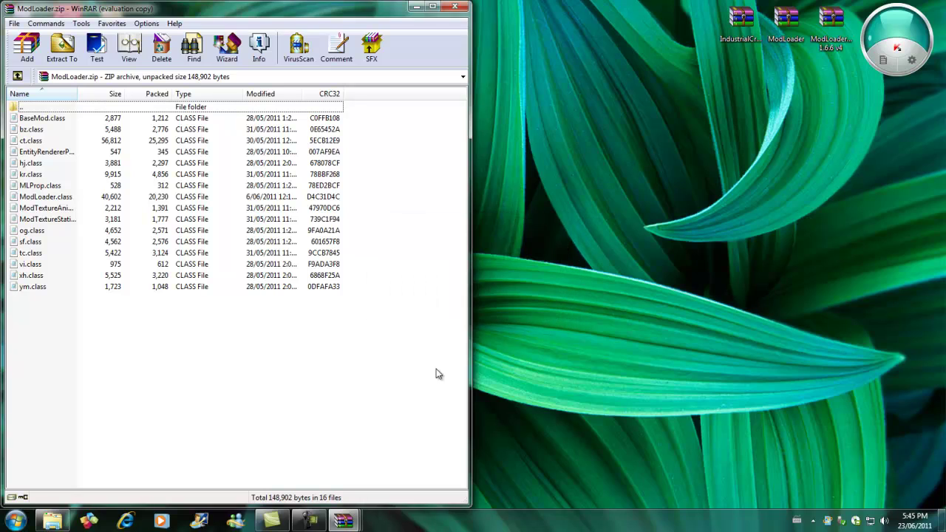
mouse_move(343, 521)
click(218, 471)
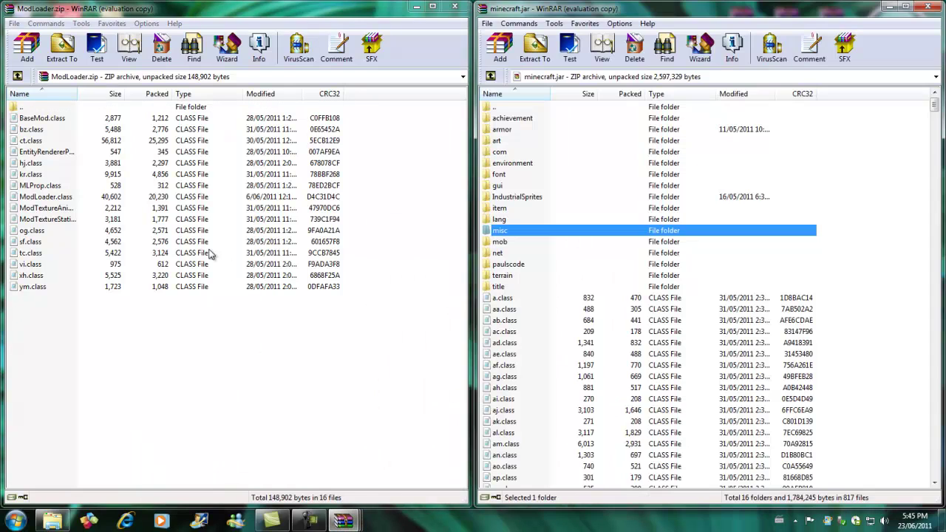
Add all files from ModLoader.zip to minecraft.jar with the default archive settings and close the ModLoader archive.
click(170, 297)
key(ctrl+a)
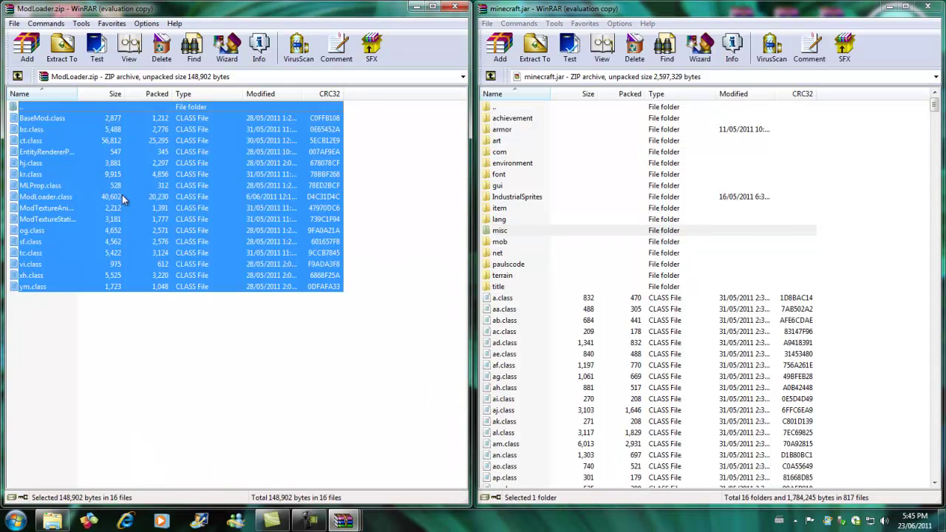
drag(797, 448, 762, 423)
click(717, 356)
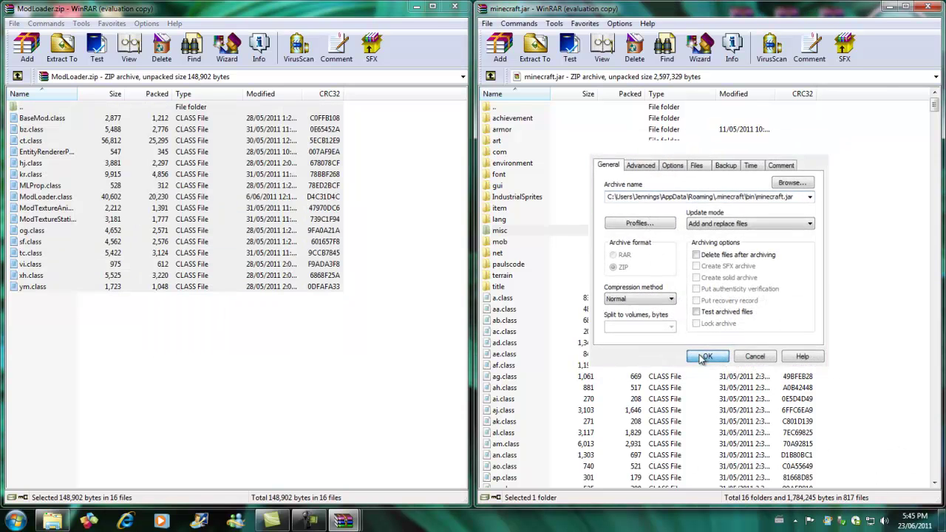
click(454, 7)
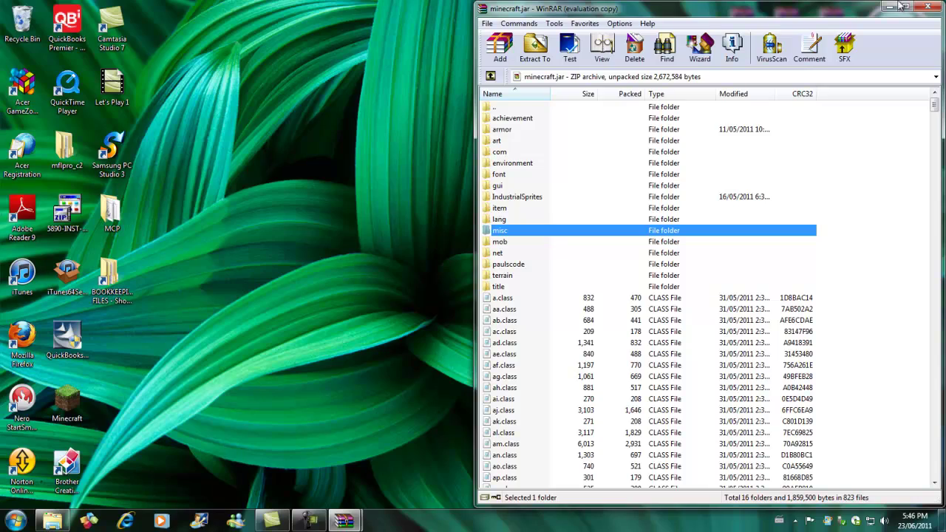
Open the ModLoaderMP 1.6.6 v4 archive from the desktop and arrange it side by side with the minecraft.jar window.
click(927, 6)
double_click(832, 25)
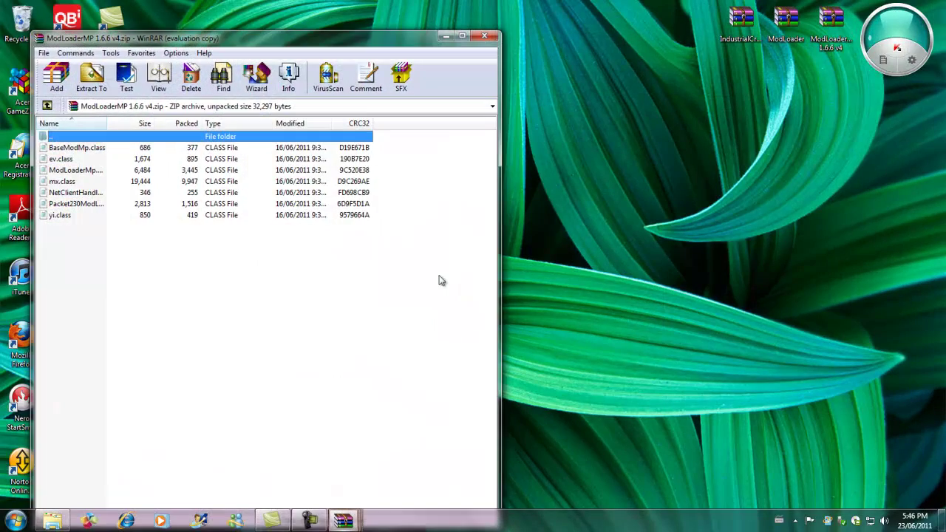
drag(112, 42, 1, 30)
click(305, 296)
mouse_move(343, 521)
click(264, 484)
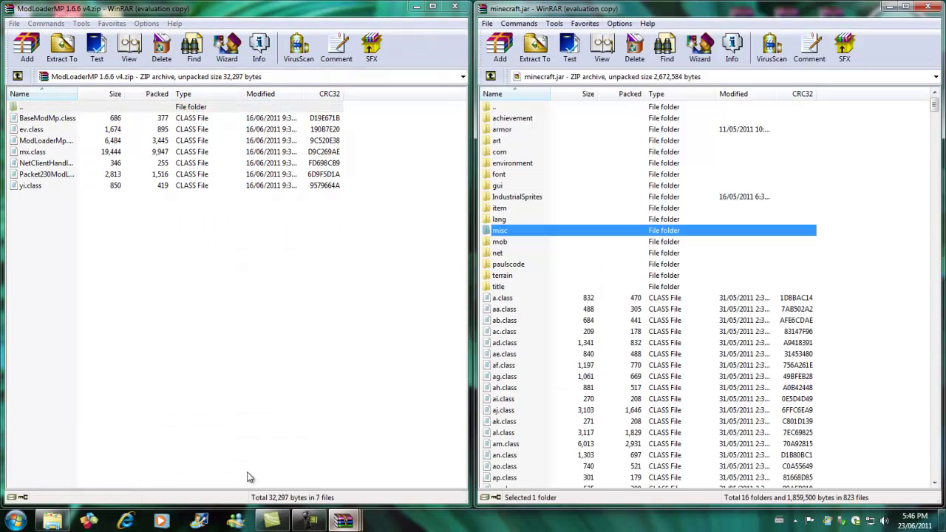
Add all files from ModLoaderMP 1.6.6 v4.zip to minecraft.jar with the default archive settings and close the ModLoaderMP archive.
click(347, 254)
key(ctrl+a)
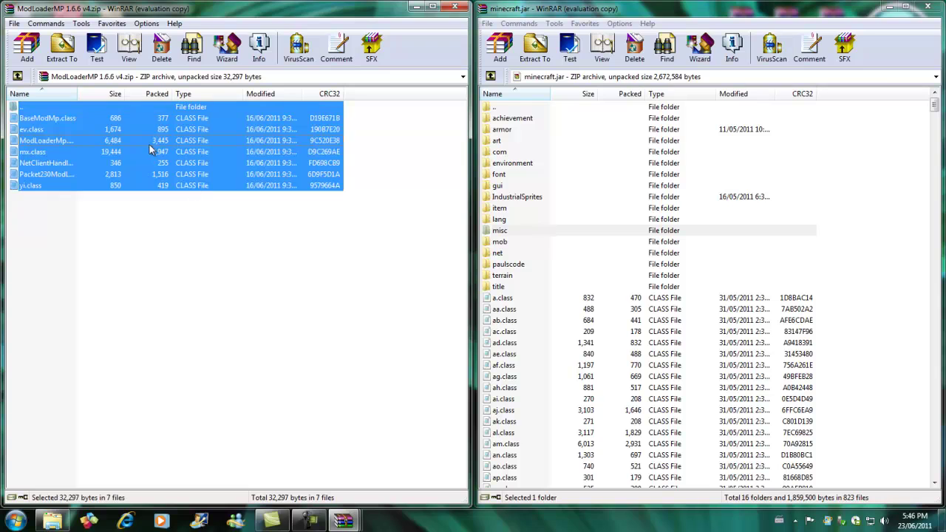
drag(874, 460, 872, 443)
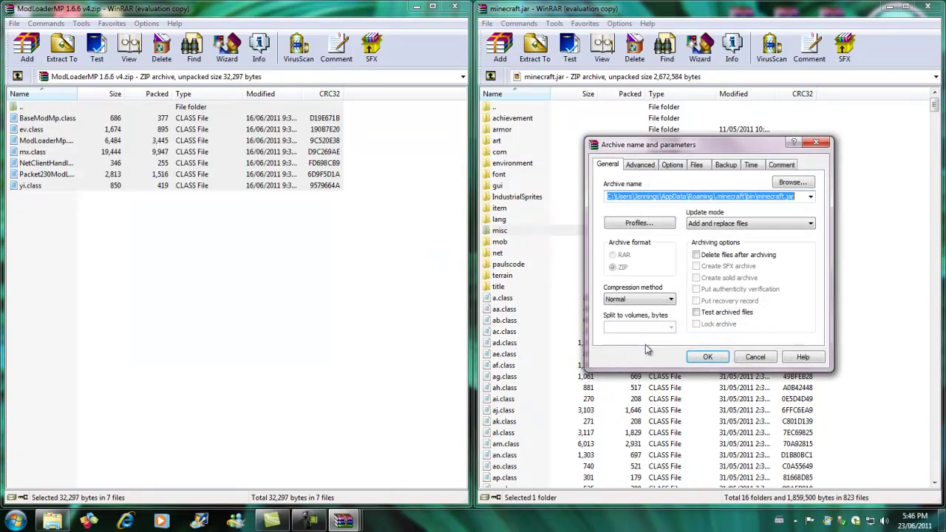
click(711, 360)
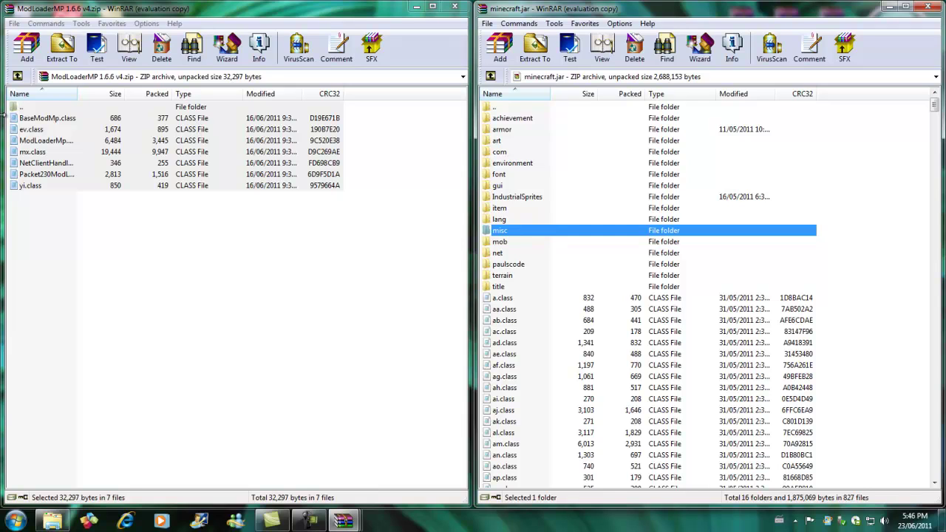
click(18, 77)
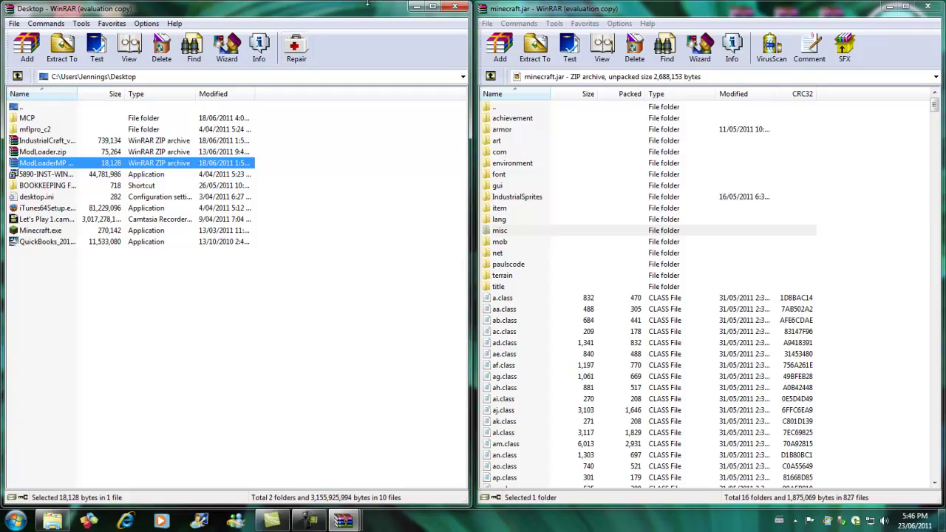
click(455, 7)
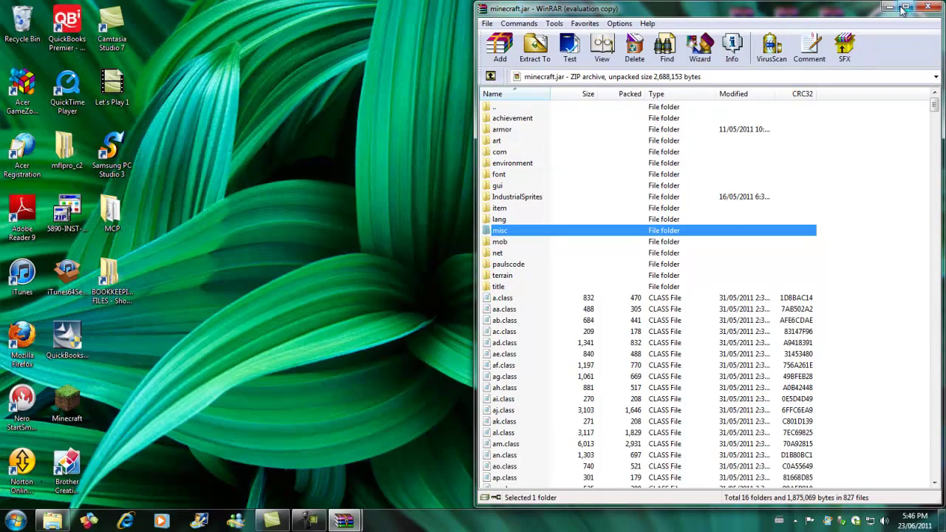
Add at.class from the IndustrialCraft archive's Industrially Improved Pickaxe folder to minecraft.jar, then return to the archive's top level.
click(345, 522)
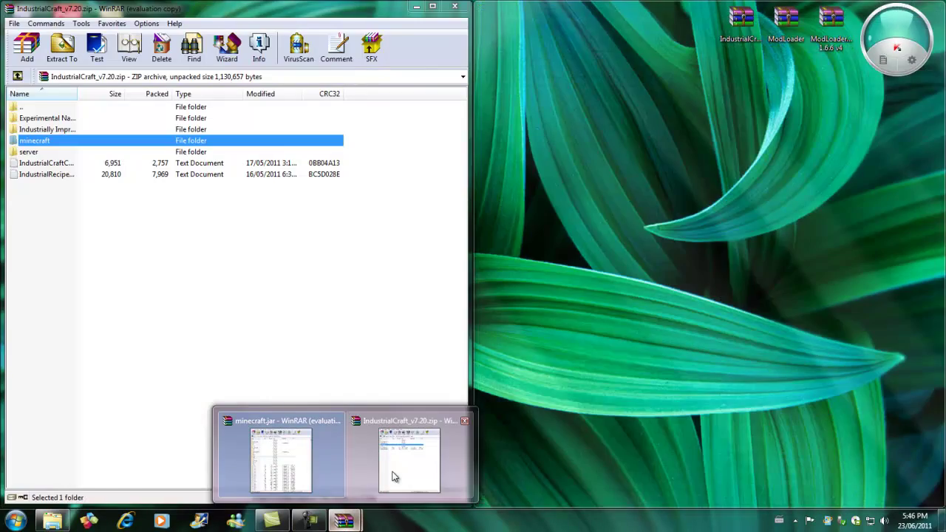
click(395, 476)
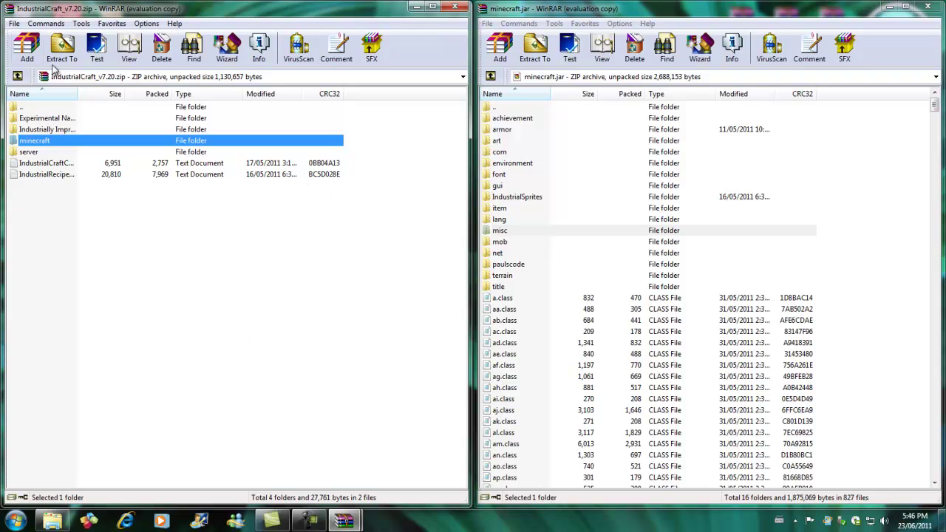
double_click(53, 129)
drag(32, 121, 745, 413)
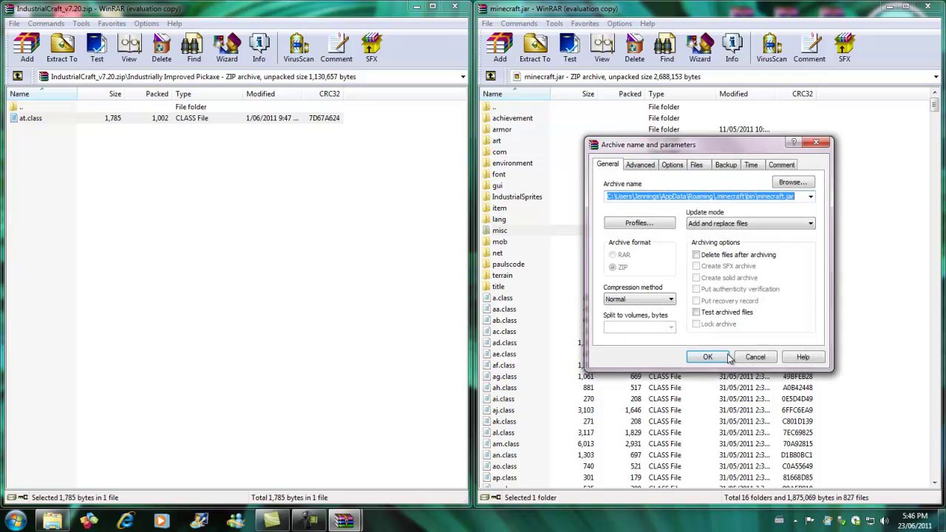
click(691, 356)
click(17, 76)
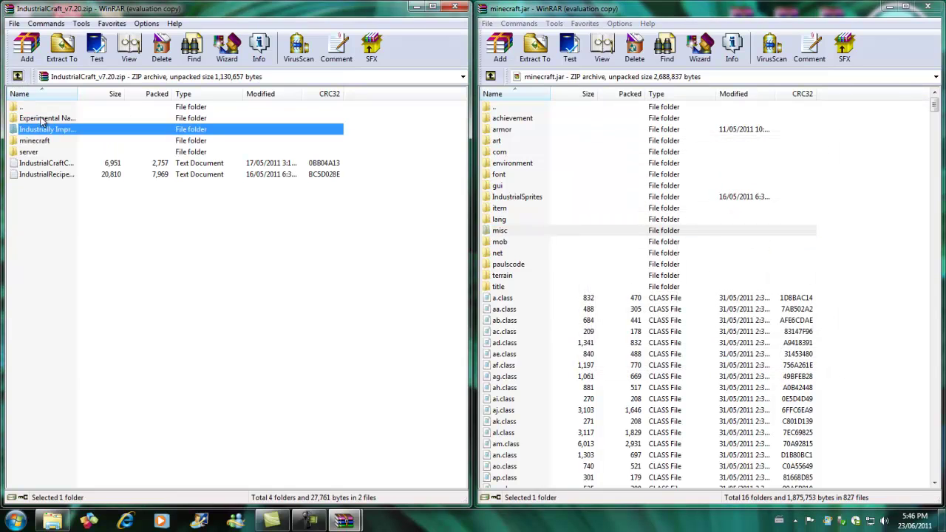
Add gq.class from the Experimental Nanosuit File folder to minecraft.jar, then return to the IndustrialCraft archive's top level.
double_click(37, 119)
drag(33, 119, 812, 446)
click(707, 358)
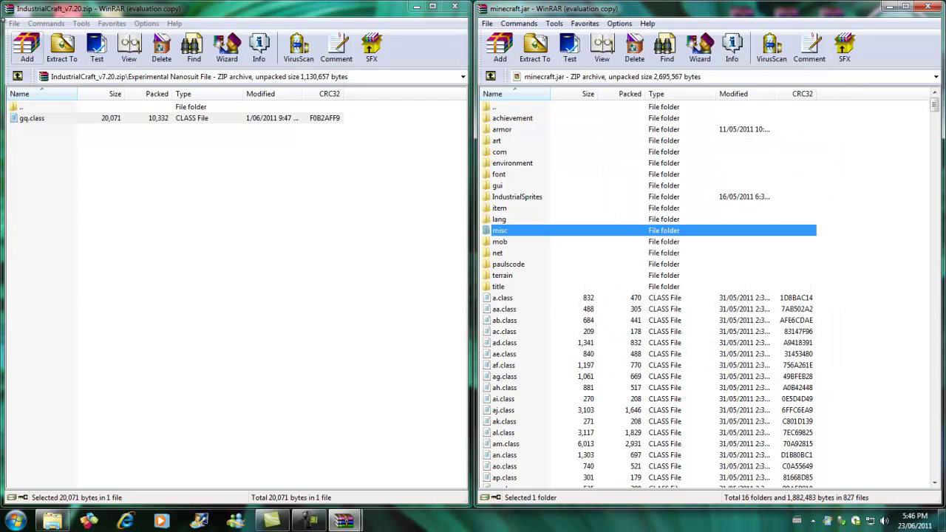
click(17, 76)
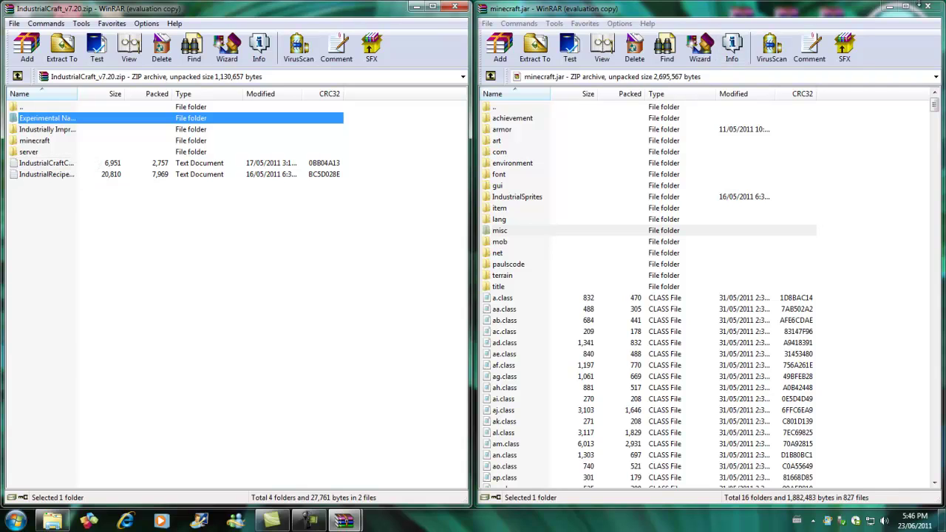
Close minecraft.jar and show the .minecraft folder in Windows Explorer side by side with the IndustrialCraft archive.
click(926, 8)
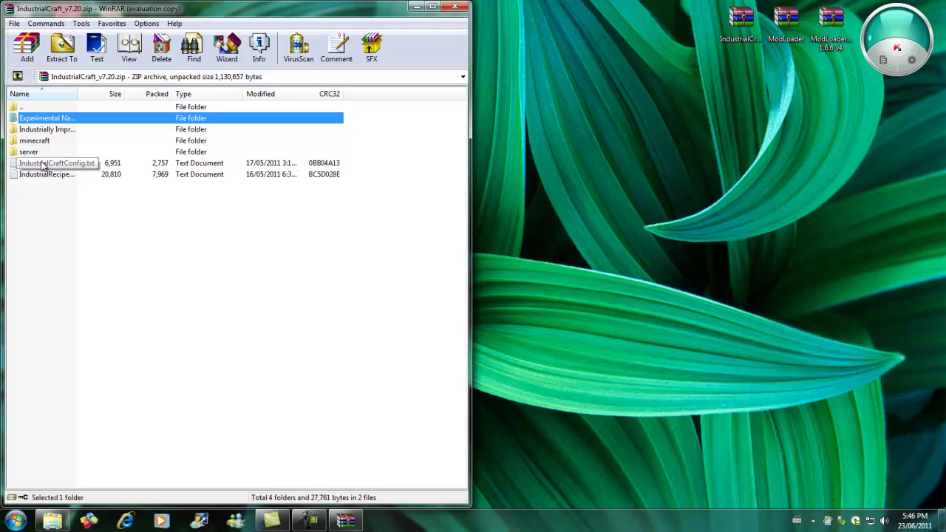
click(52, 521)
key(super+Down)
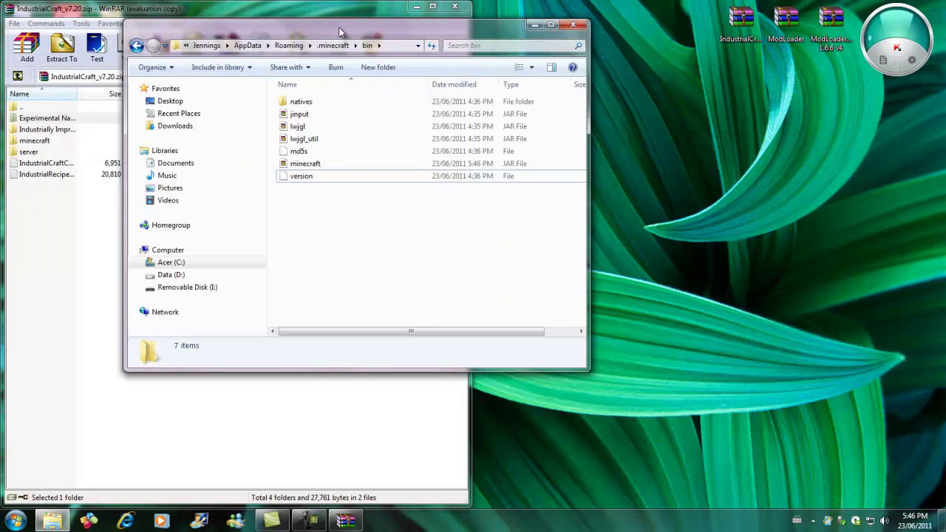
key(super+Right)
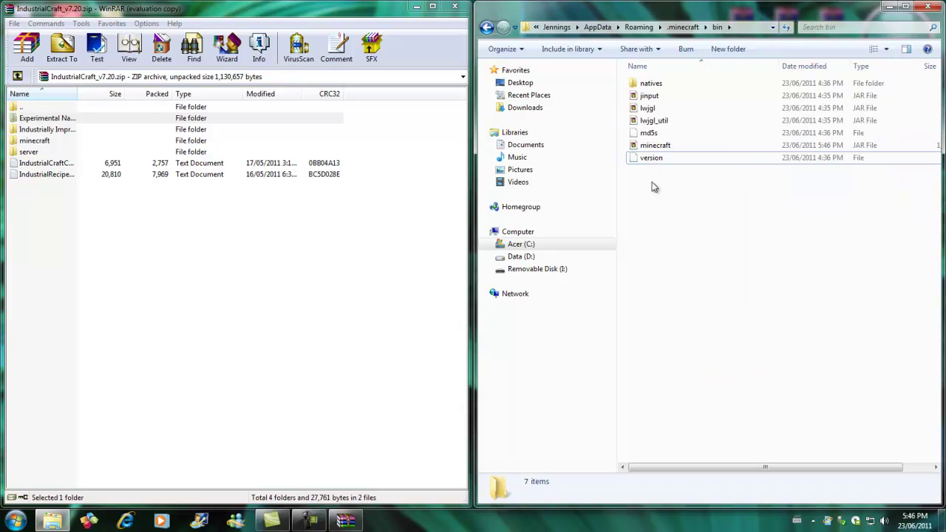
click(486, 27)
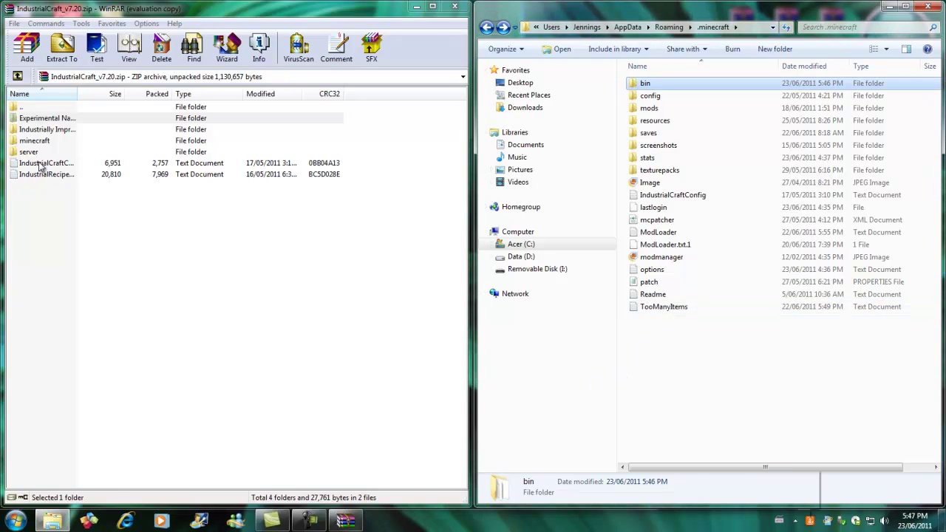
Move IndustrialCraftConfig.txt from the archive into the .minecraft folder, replacing the existing file, and close both windows.
drag(46, 163, 754, 371)
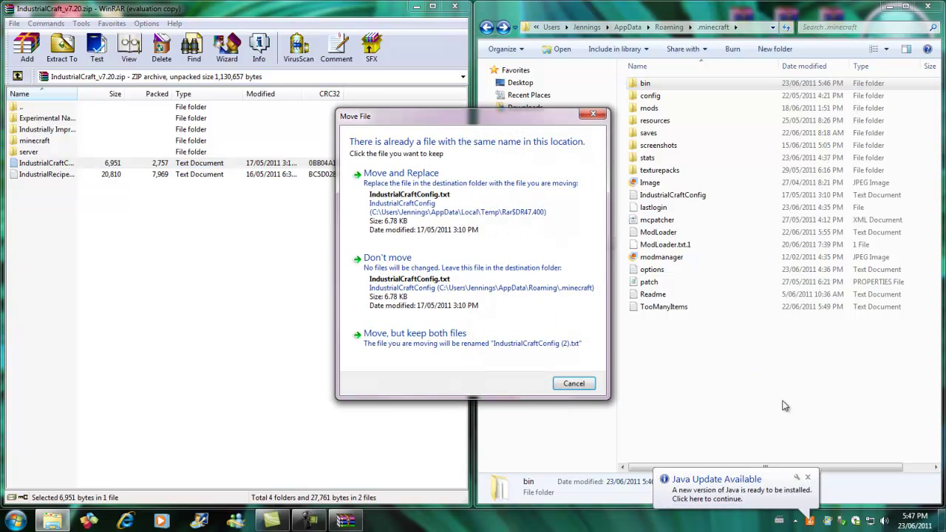
click(445, 217)
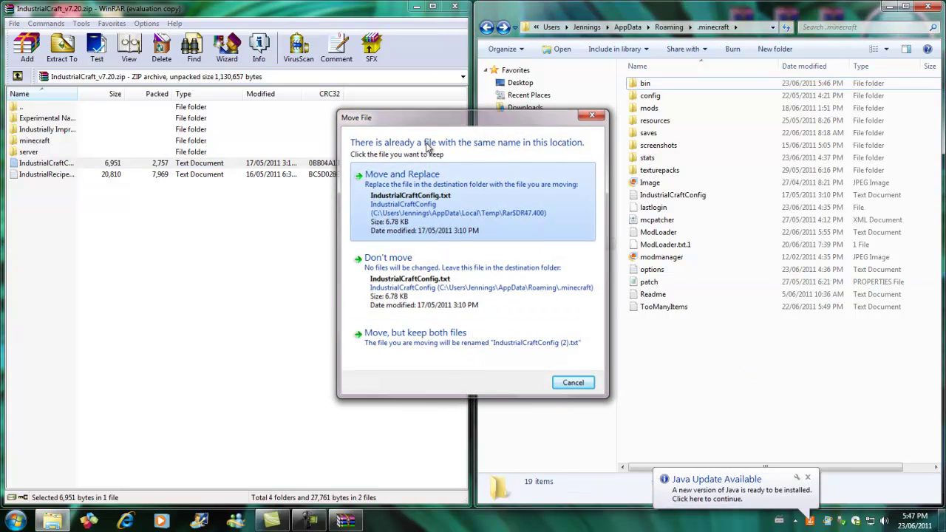
click(929, 7)
click(455, 7)
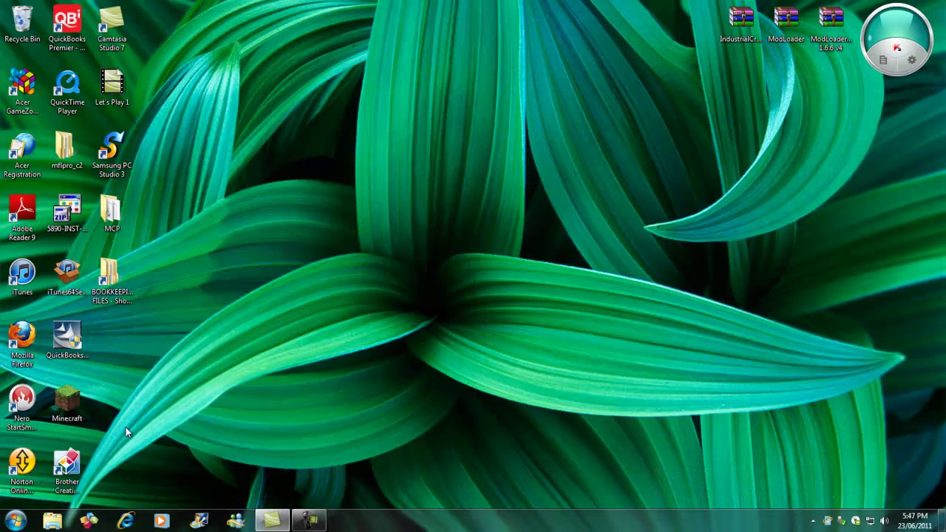
Launch Minecraft with the saved login in a maximized window and load the singleplayer world "industrial".
double_click(59, 405)
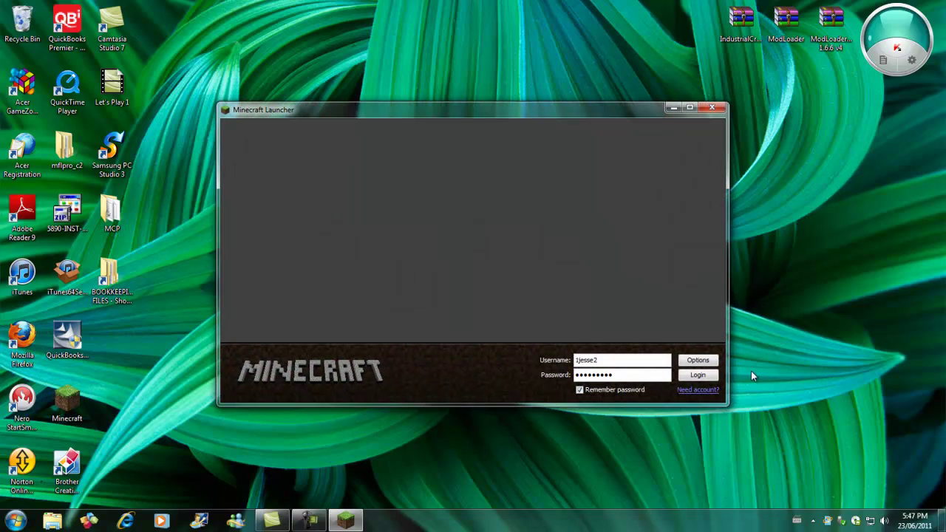
click(709, 377)
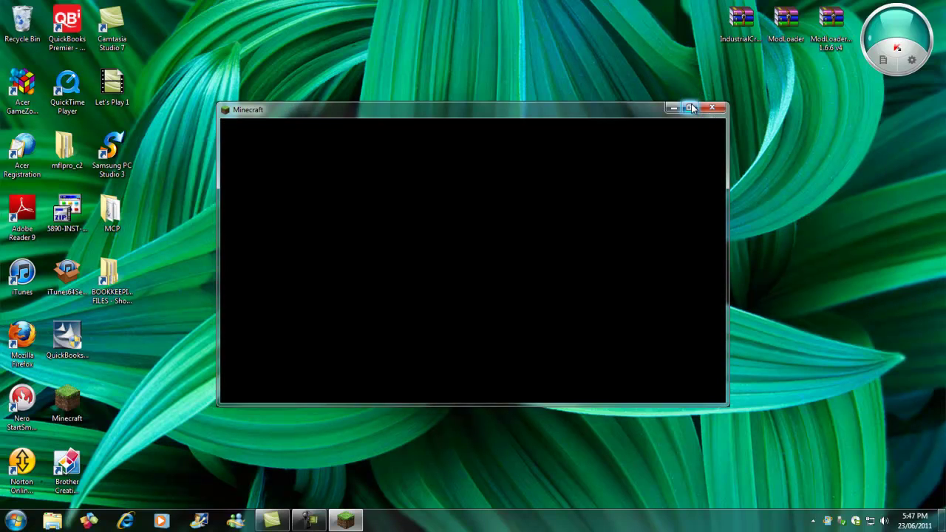
click(688, 108)
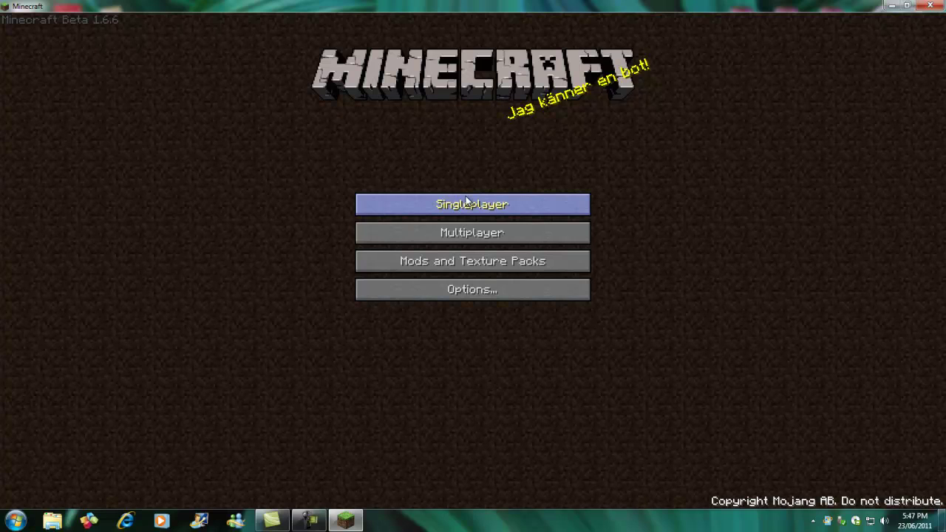
click(477, 207)
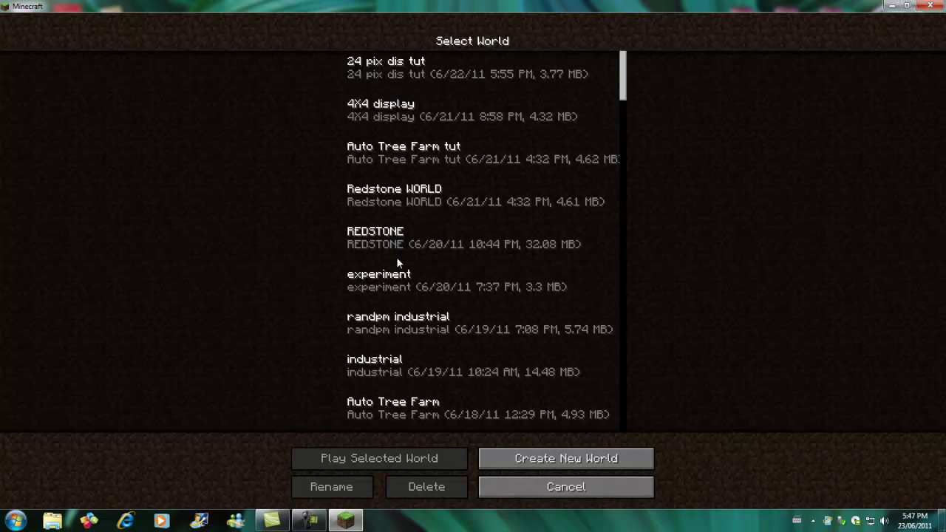
double_click(405, 363)
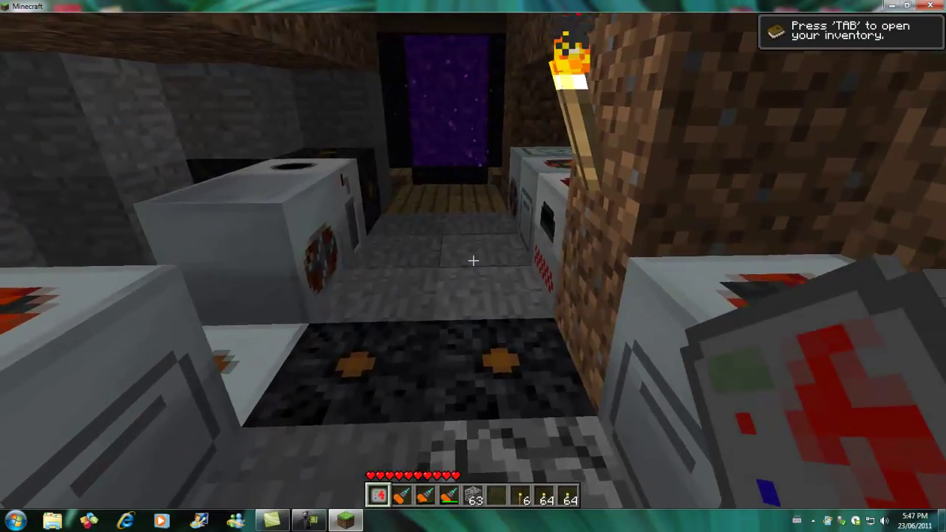
Walk among the IndustrialCraft machines in the world and examine them while switching between held hotbar items.
key(w)
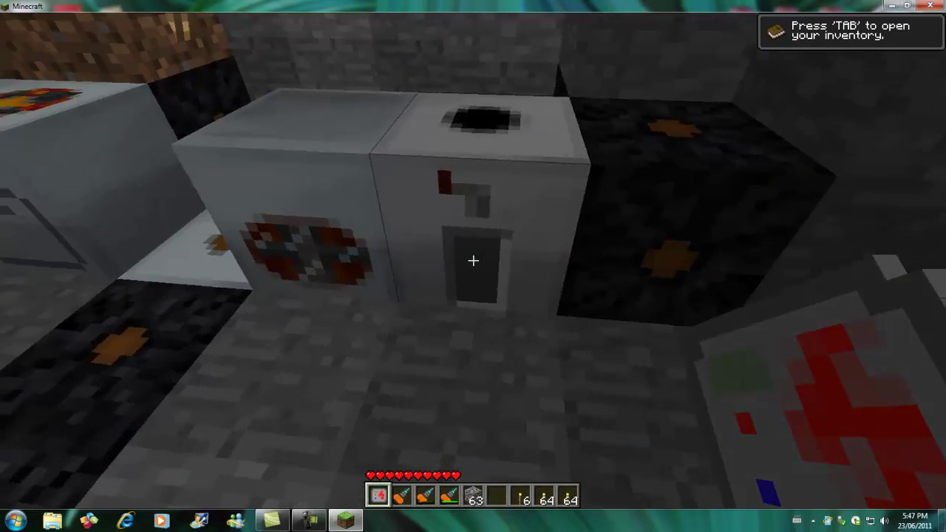
scroll(473, 260, down, 4)
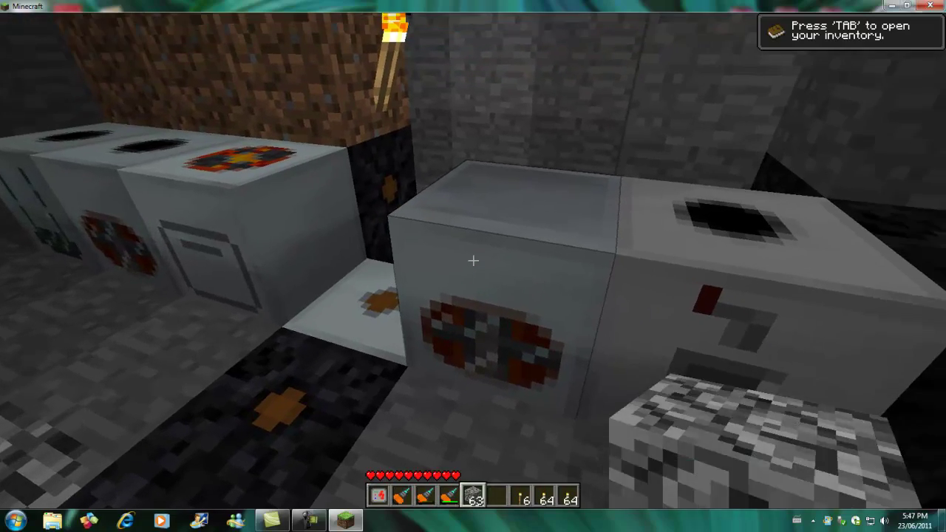
scroll(473, 261, up, 1)
scroll(472, 260, down, 2)
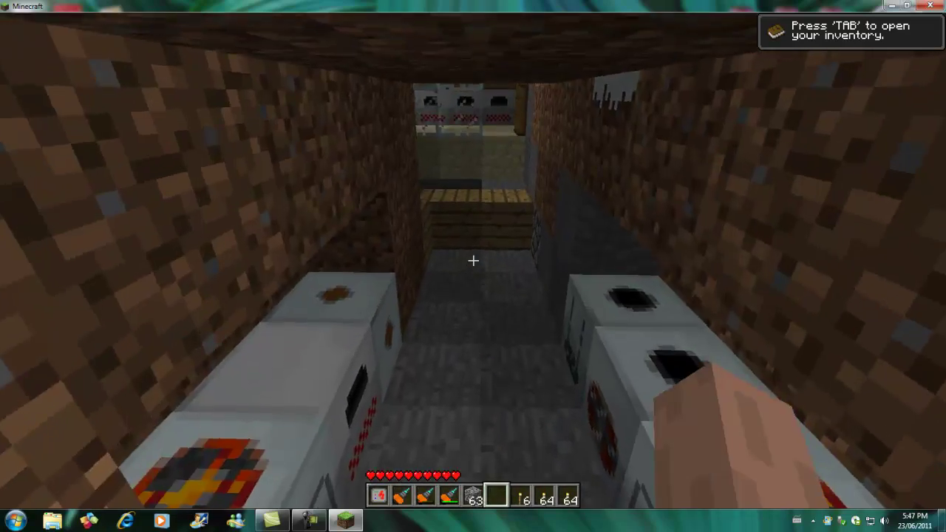